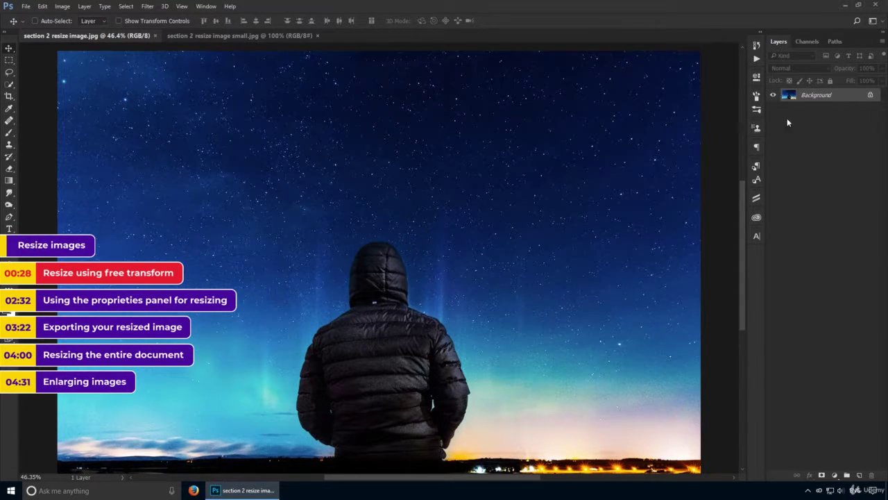
Step: Convert the locked Background layer into an editable layer named Layer 0
double_click(844, 96)
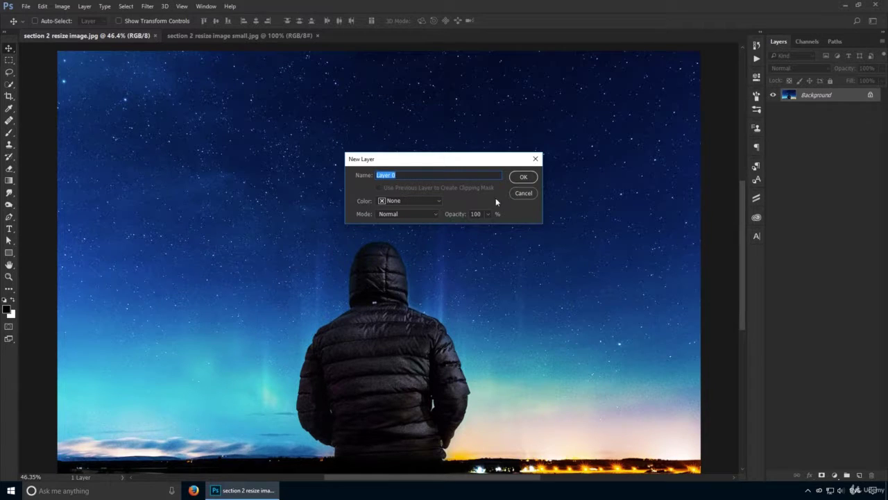
left_click(524, 178)
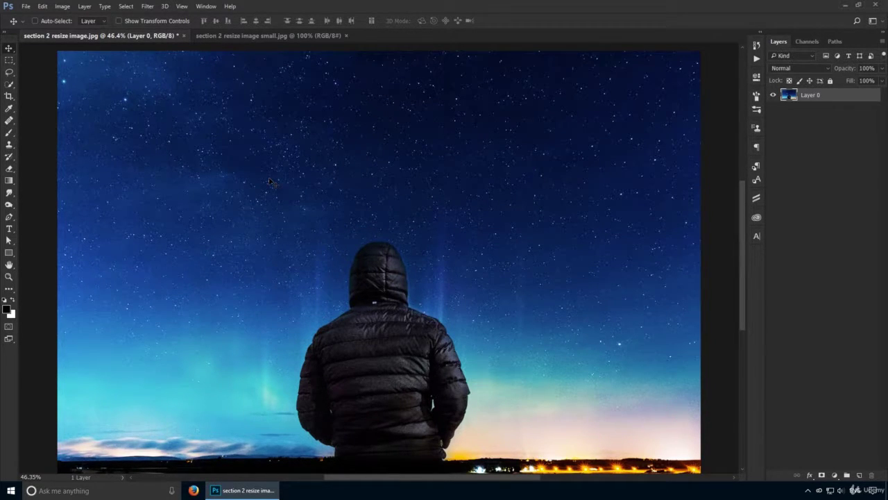
Step: Scale Layer 0 proportionally to about 67.8% toward the bottom-right with Free Transform
key("ctrl+t")
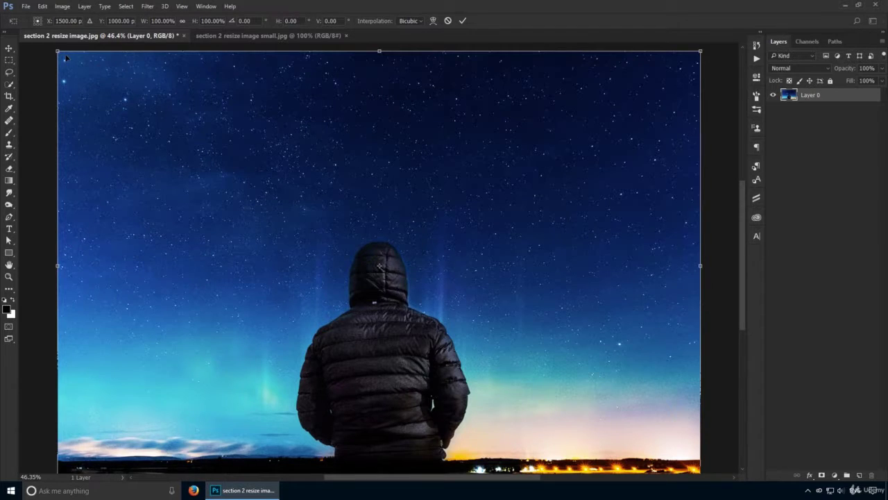
left_click_drag(58, 51, 293, 192)
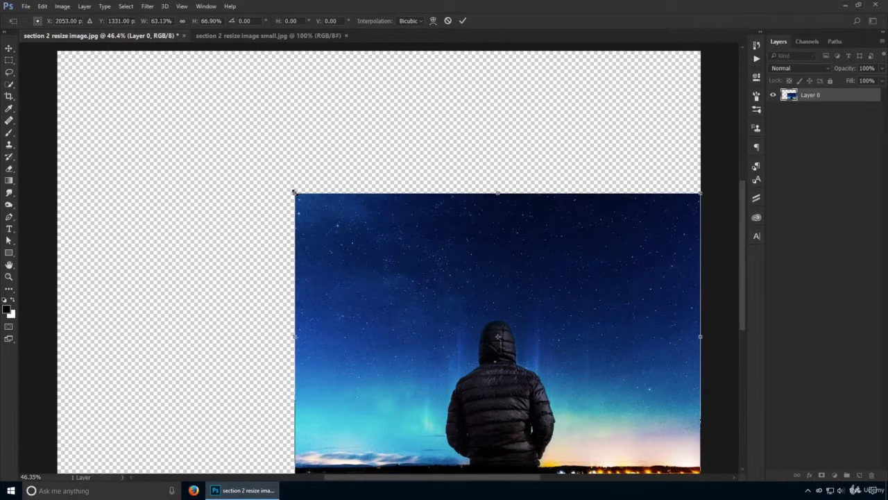
key("Escape")
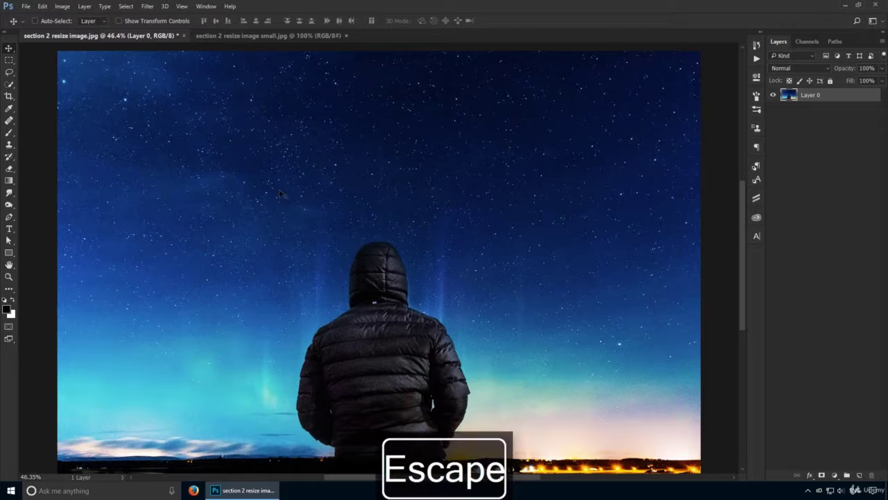
key("ctrl+t")
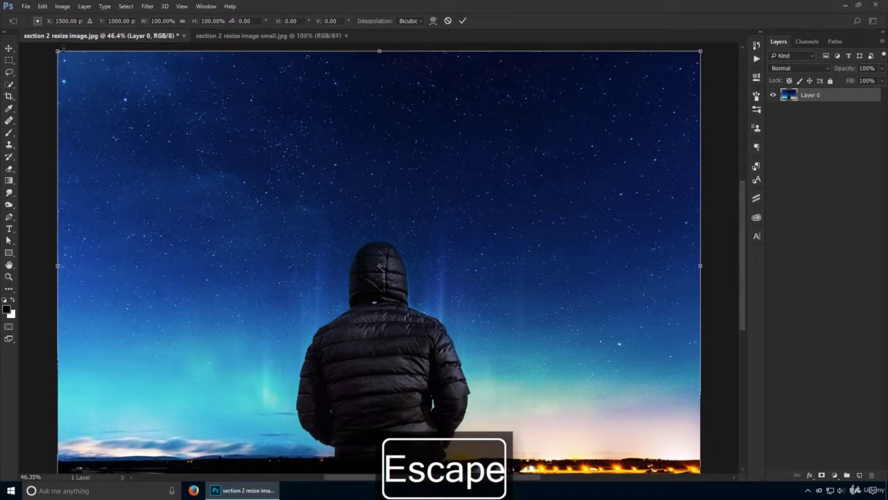
left_click_drag(59, 50, 279, 167)
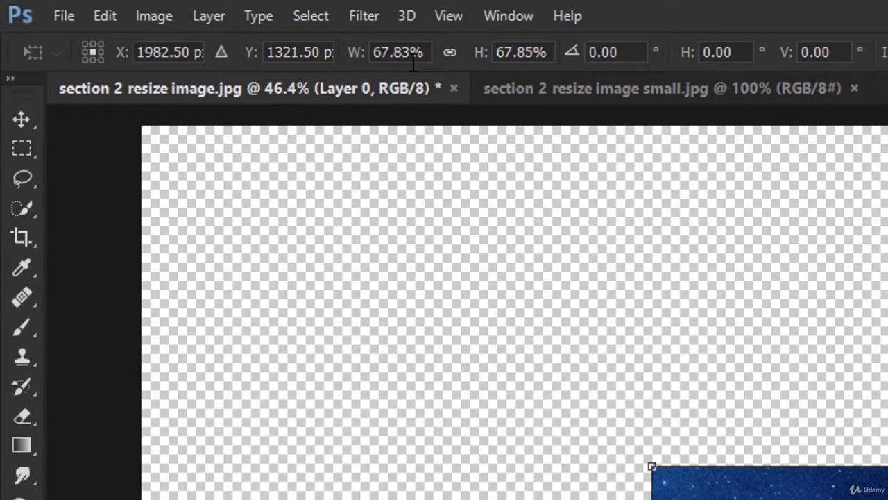
Step: Link the transform's width and height and switch both units from percent to pixels
left_click(447, 52)
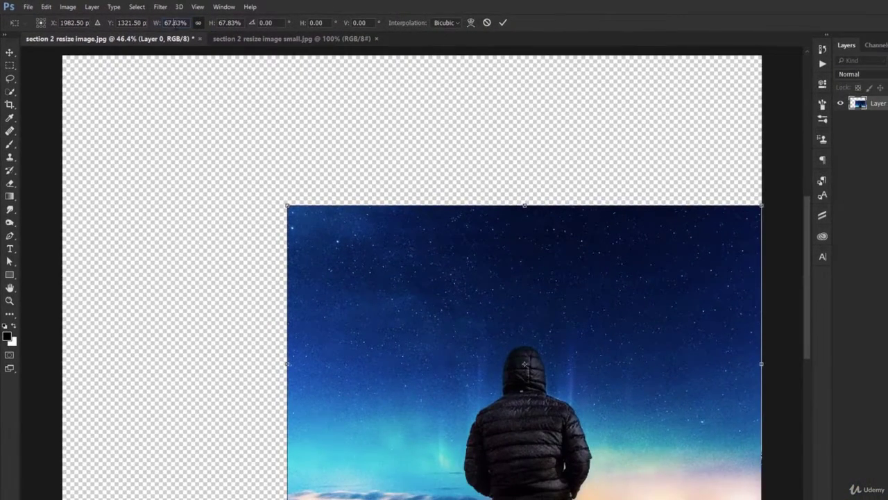
left_click(182, 23)
type("50")
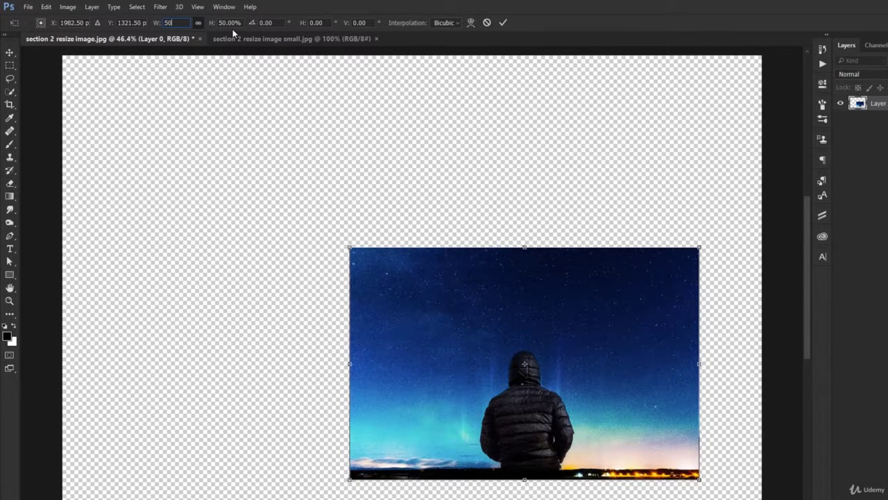
right_click(175, 23)
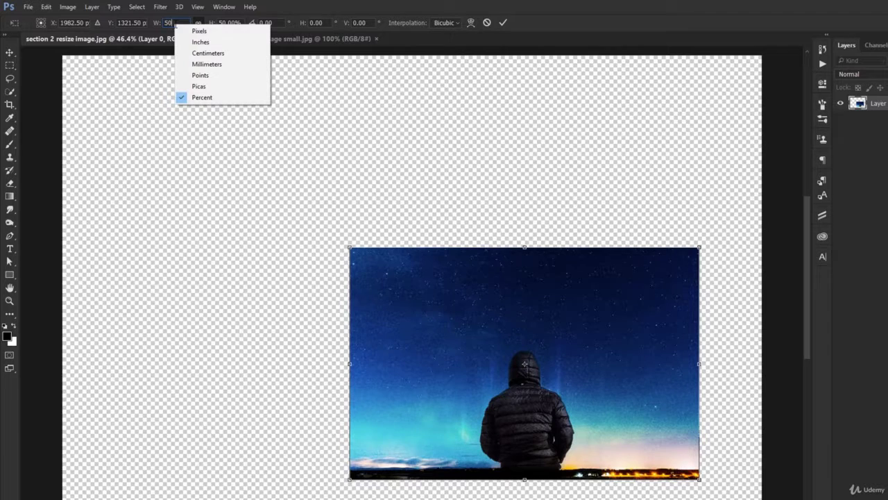
left_click(195, 32)
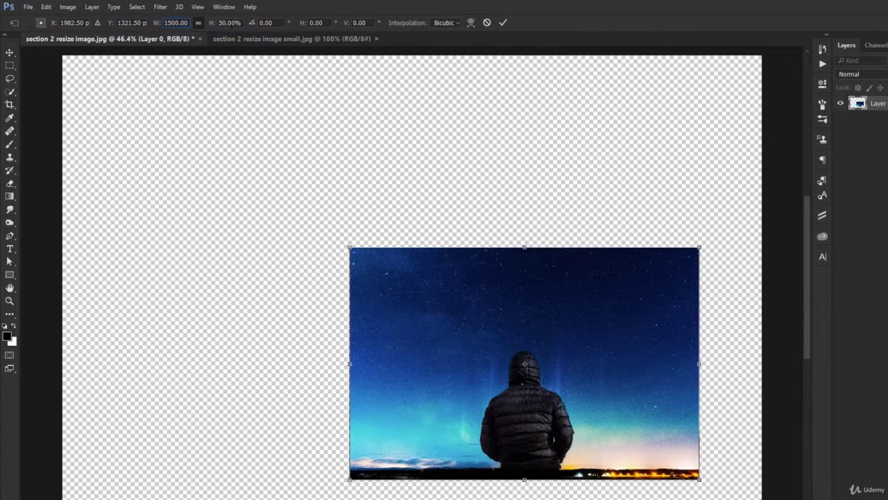
right_click(231, 23)
left_click(241, 30)
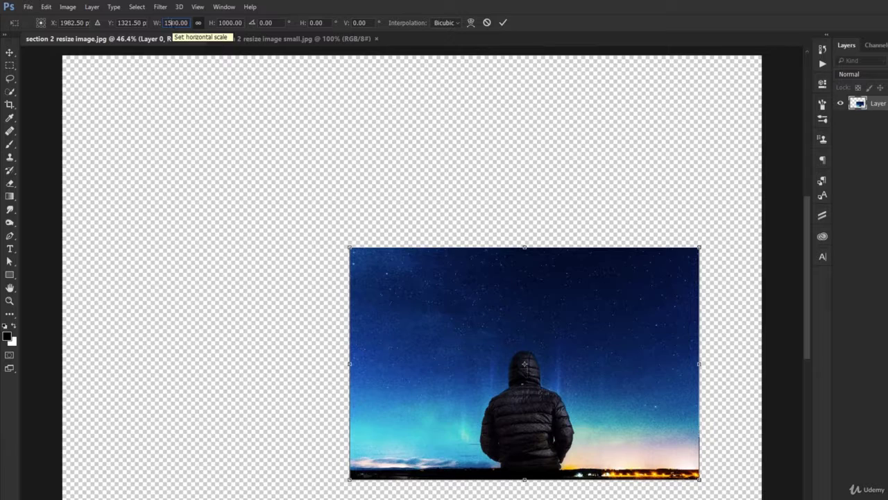
Step: Set the layer width to 1000 px and apply the transform
left_click_drag(168, 23, 191, 24)
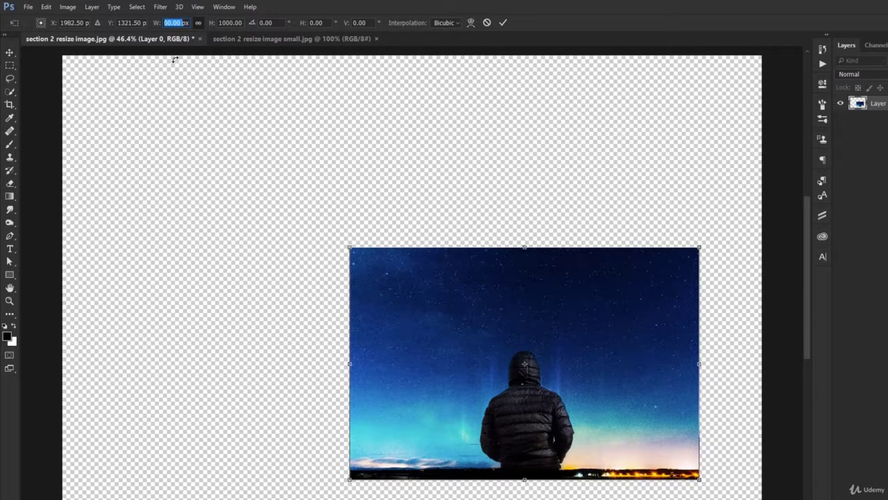
type("1000px")
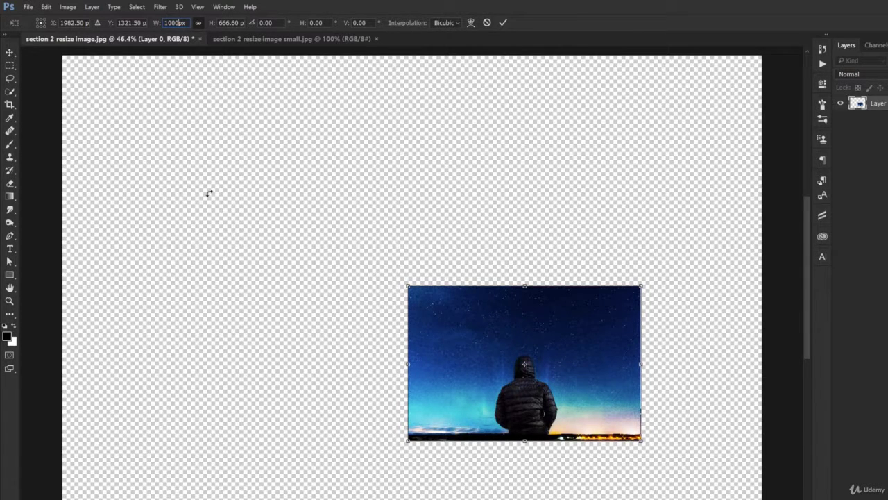
left_click(10, 143)
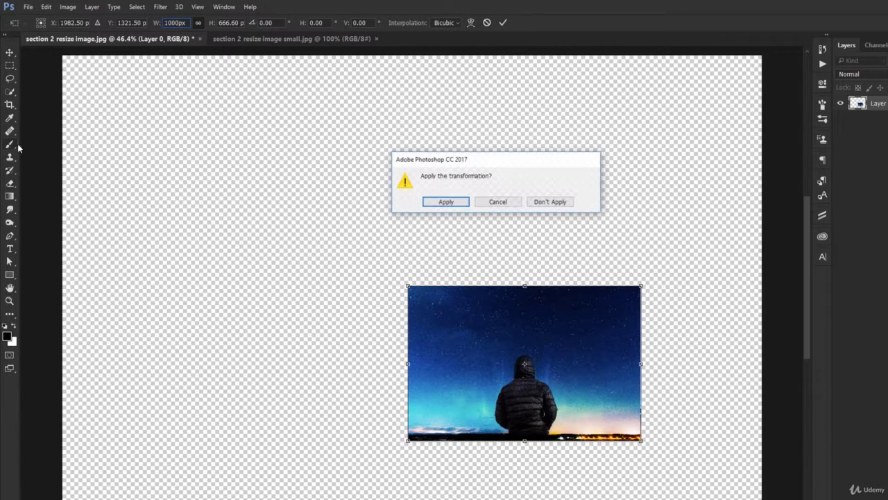
left_click(448, 202)
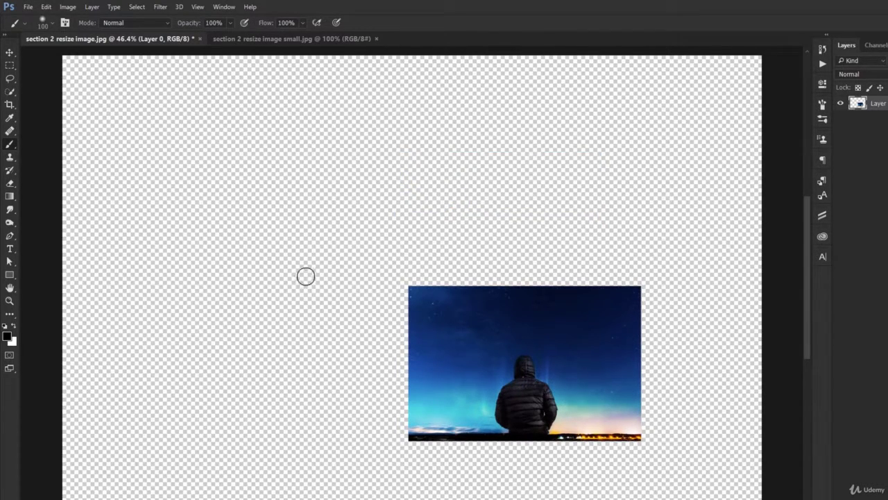
Step: Show the Properties panel for the photo layer from the Window menu
key("v")
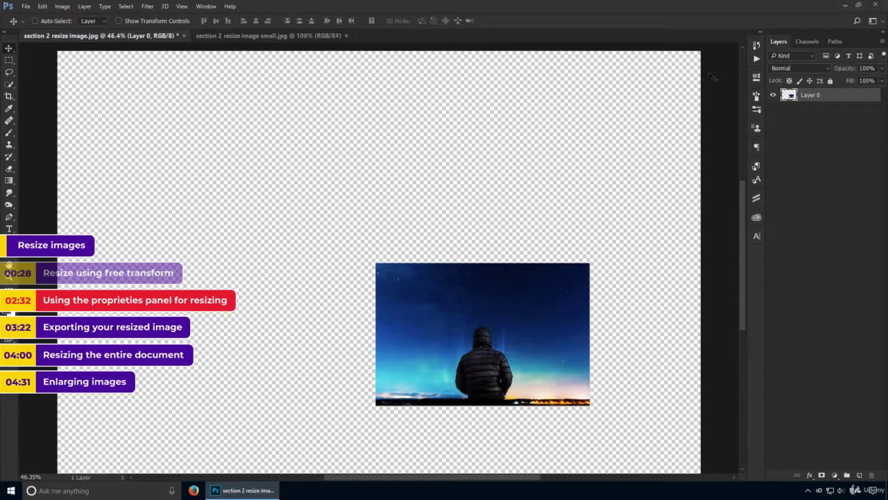
left_click(758, 78)
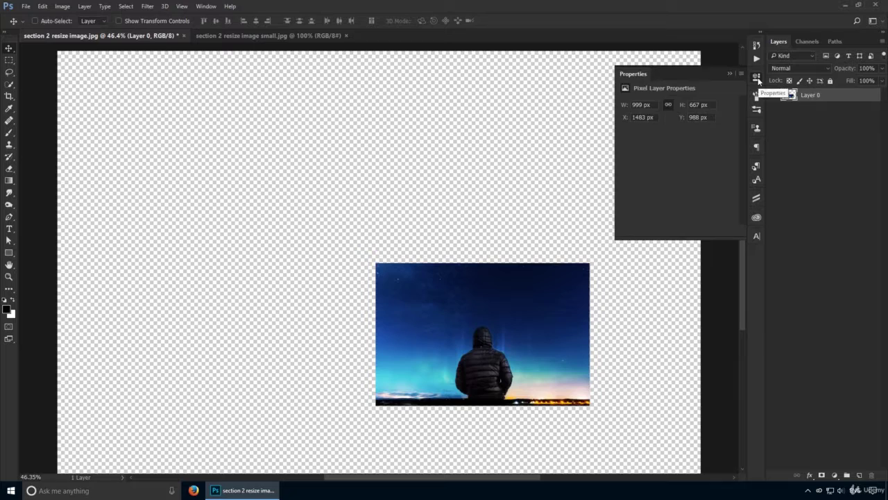
left_click(757, 77)
left_click(211, 6)
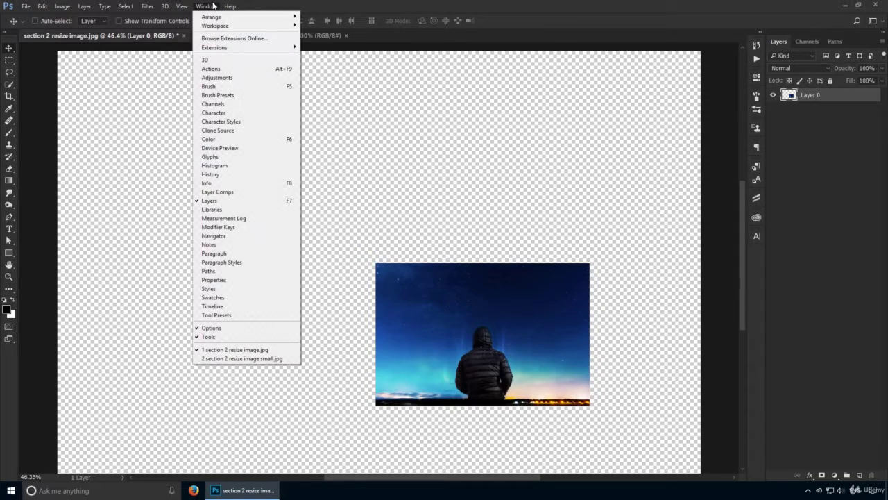
left_click(248, 281)
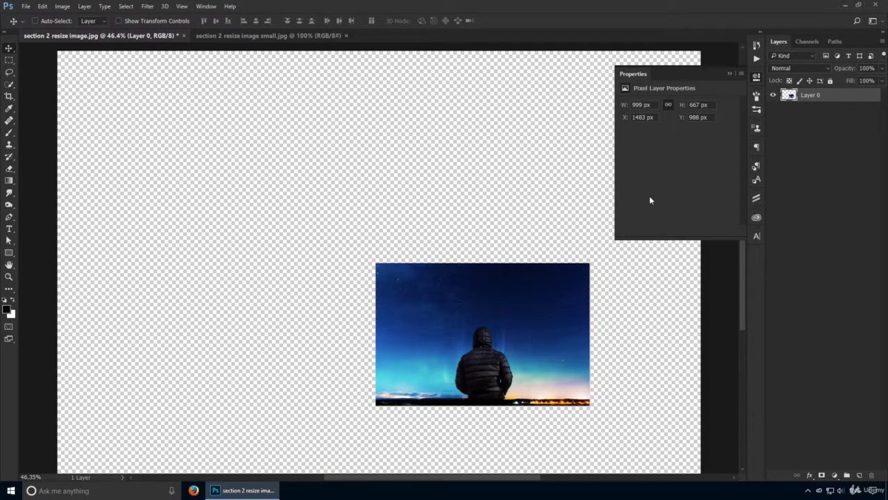
Step: Enter 800 px as the layer width, making it 800 × 534 px
left_click(640, 104)
type("800")
key("Tab")
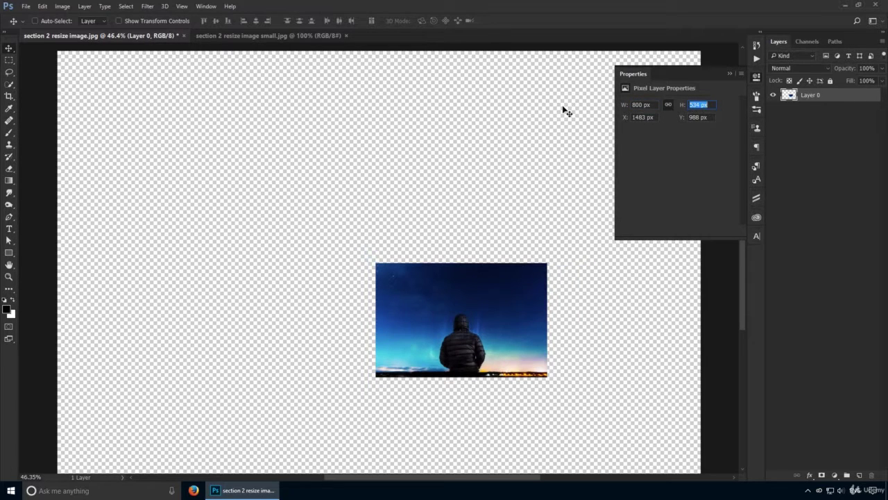
left_click(510, 362)
left_click(642, 117)
left_click(698, 118)
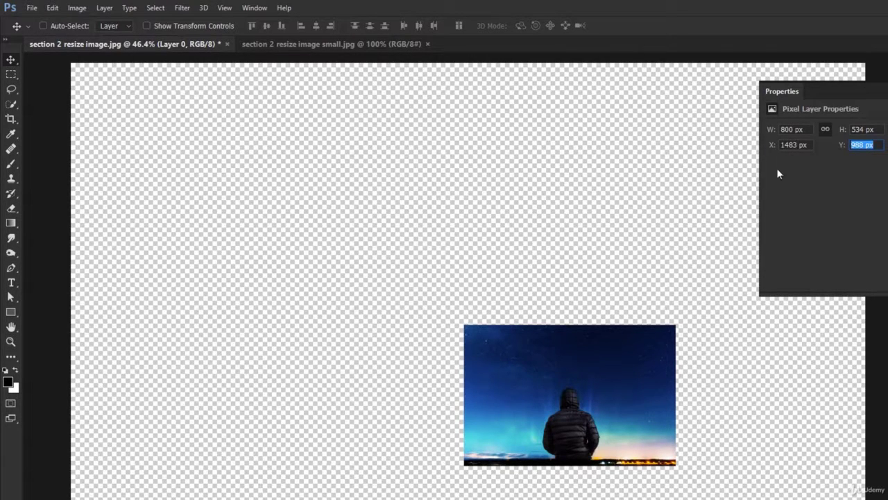
Step: Set the photo's X position to 100 px from the canvas's left edge
left_click(808, 146)
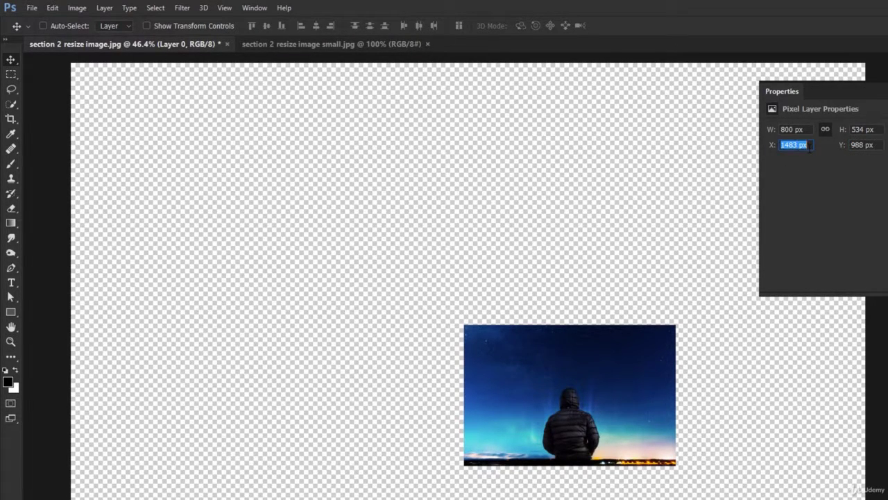
type("0")
key("Return")
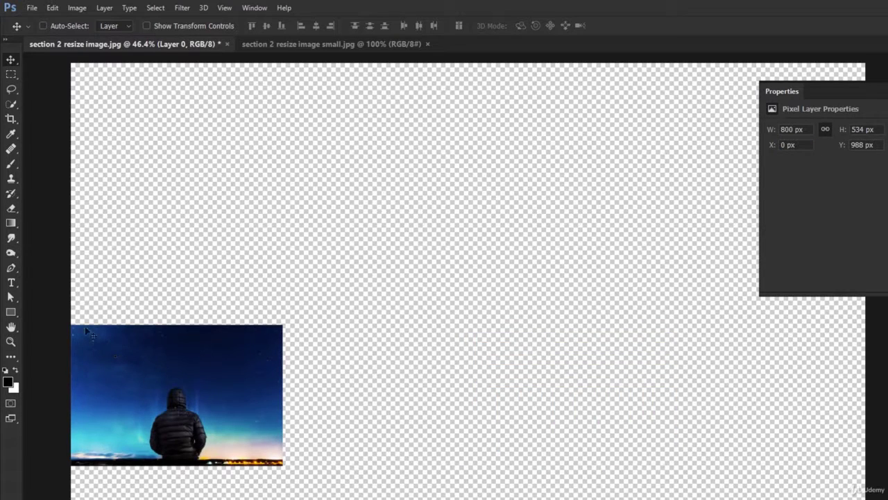
left_click_drag(89, 334, 61, 355)
left_click(788, 144)
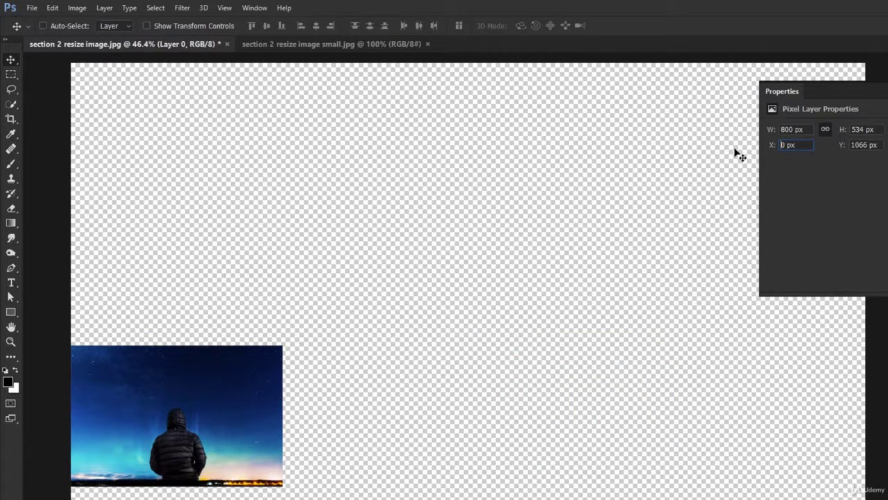
type("10")
key("Return")
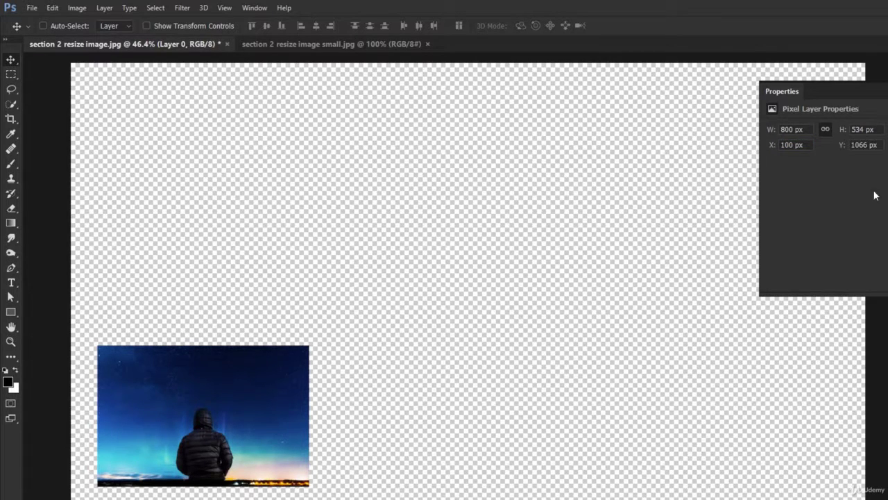
Step: Set the photo's Y position to 200 px from the canvas top
left_click(864, 144)
type("0")
key("Return")
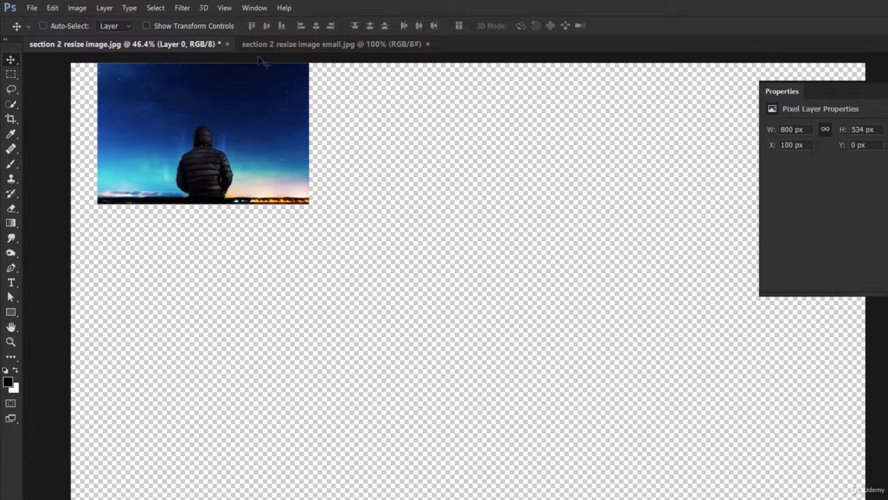
left_click(876, 144)
type("200")
key("Return")
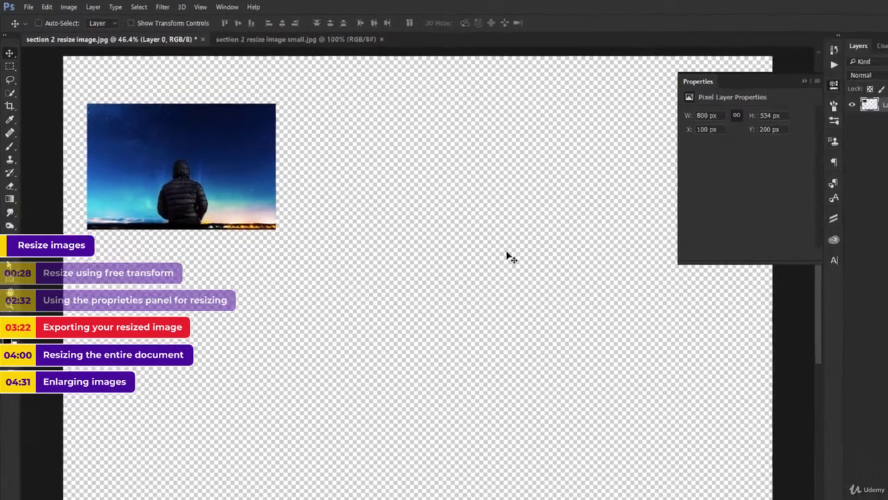
Step: Open Export As with Alt+Shift+Ctrl+W, previewing a 3000 × 2000 JPG at 100% quality
key("ctrl")
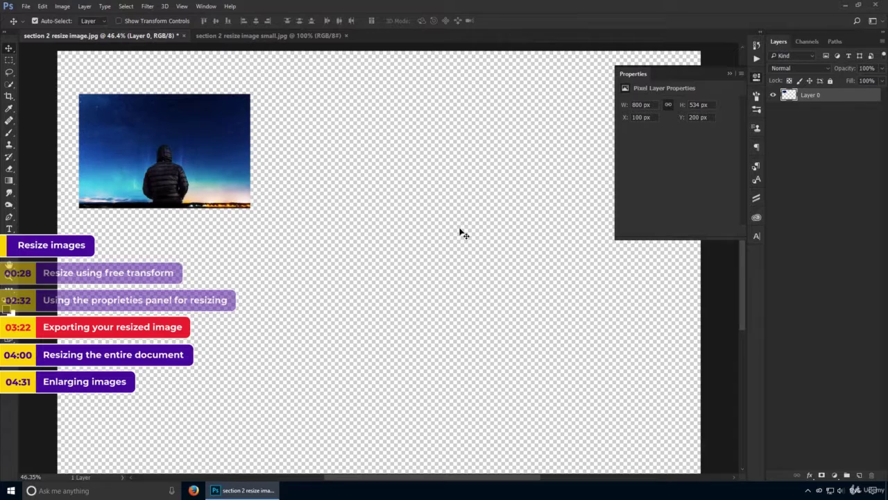
key("alt+ctrl+shift+w")
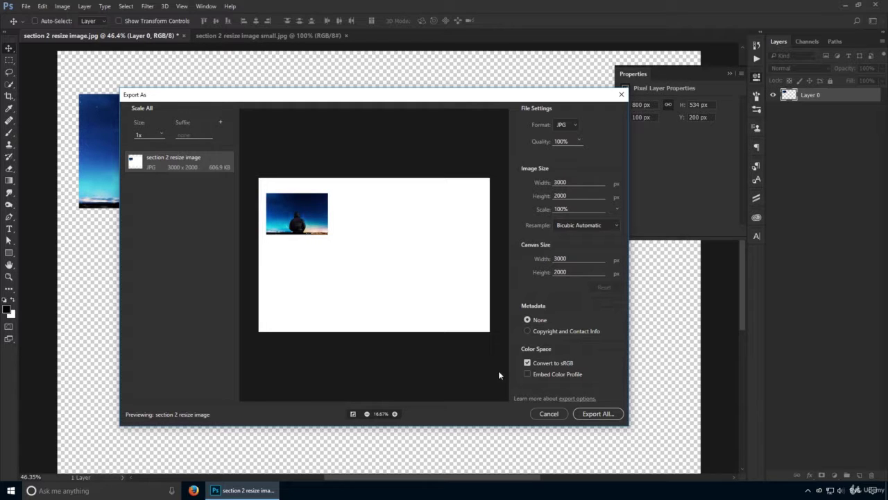
Step: Cancel the export and trim transparent pixels so the canvas fits the 800 × 534 photo
left_click(548, 414)
left_click(61, 6)
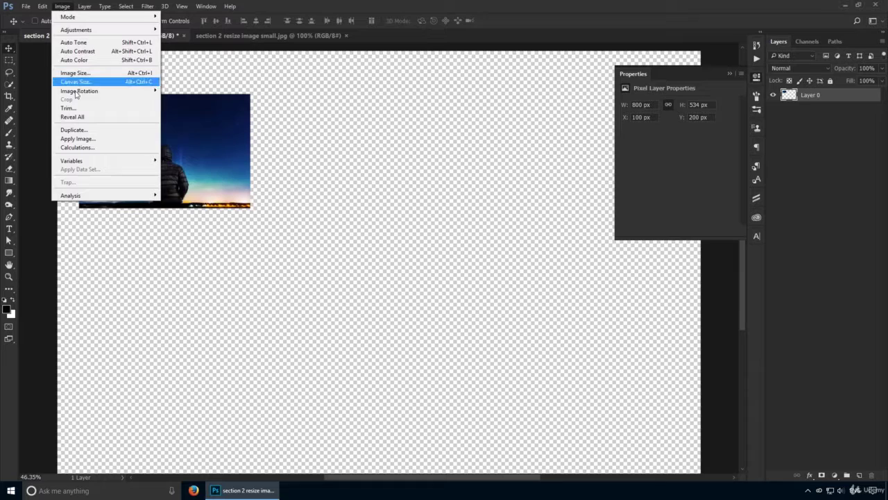
left_click(108, 109)
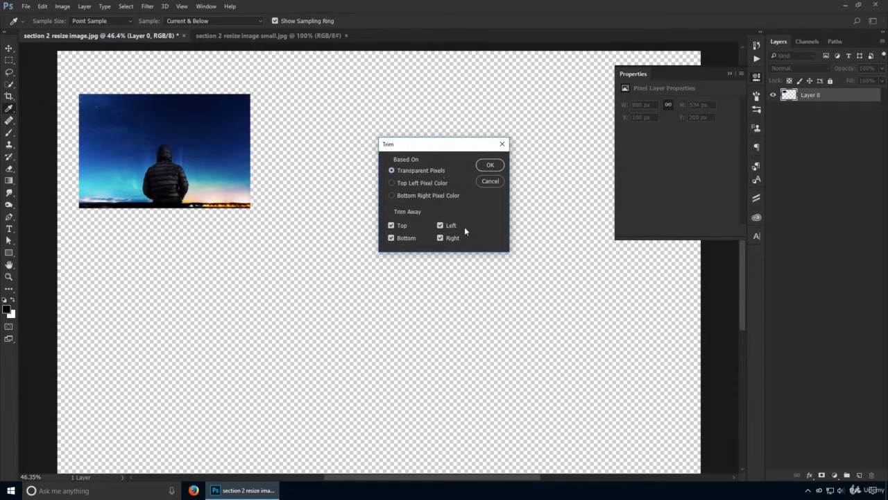
left_click(490, 165)
key("v")
left_click_drag(160, 123, 334, 274)
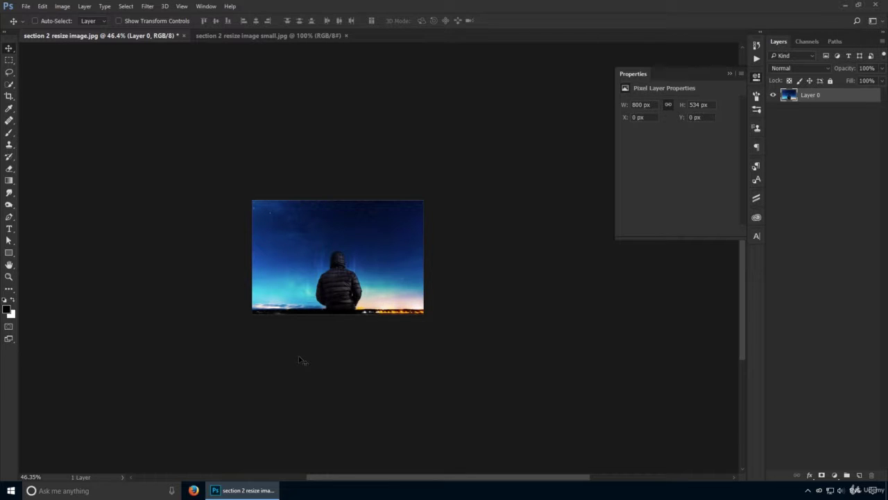
Step: Revert to the original 3000 × 2000 photo and fit it in the window
key("F12")
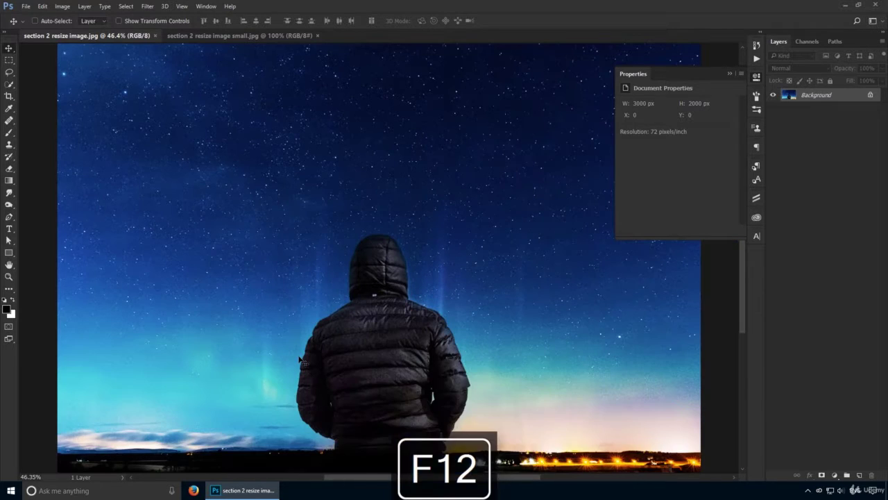
key("ctrl+0")
left_click(757, 80)
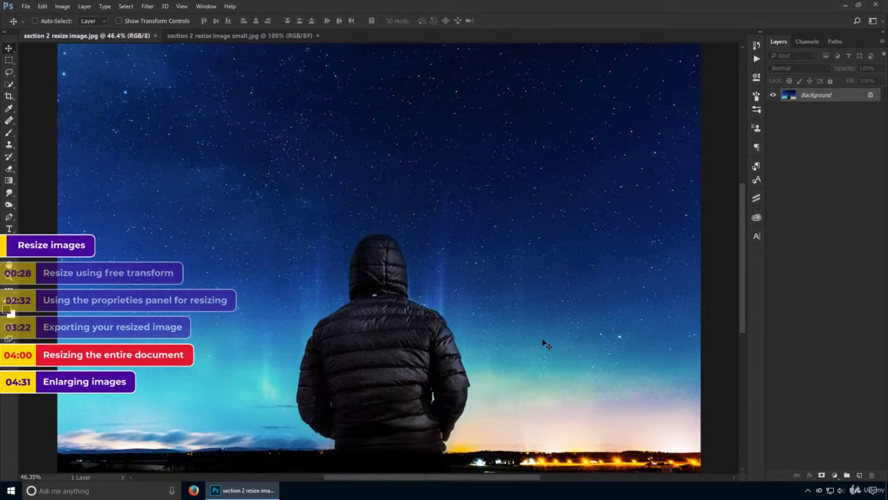
Step: In Image Size, set width to 50 percent, giving 1500 × 1000 pixels
key("ctrl+alt+i")
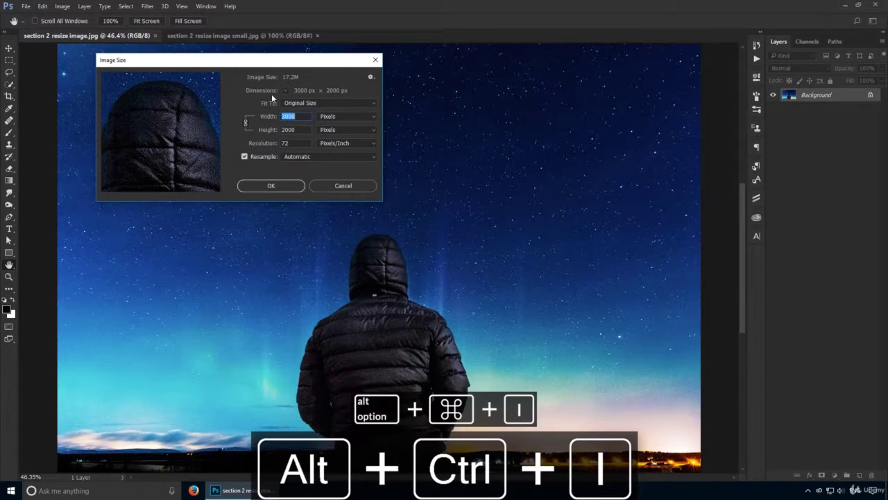
left_click(304, 116)
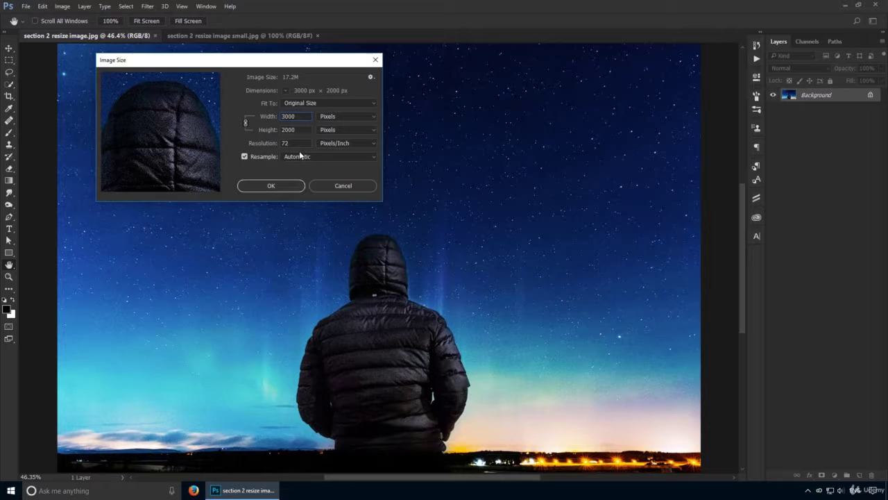
left_click(347, 115)
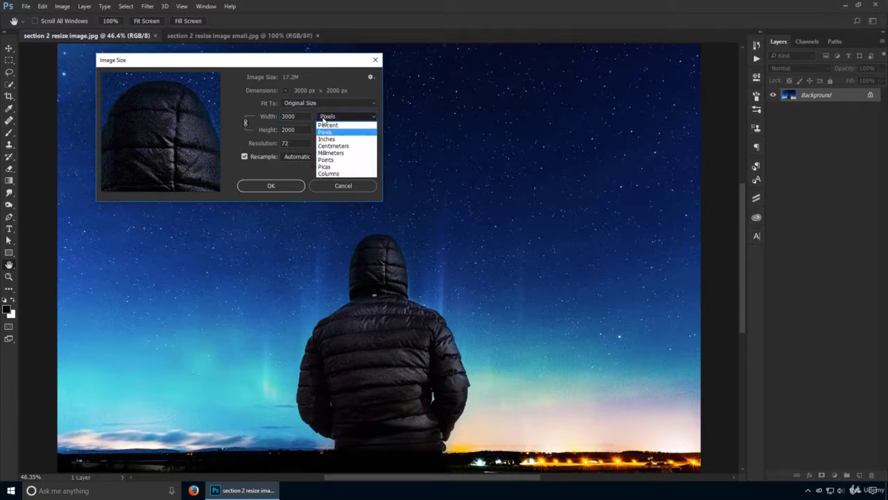
left_click(330, 121)
type("50")
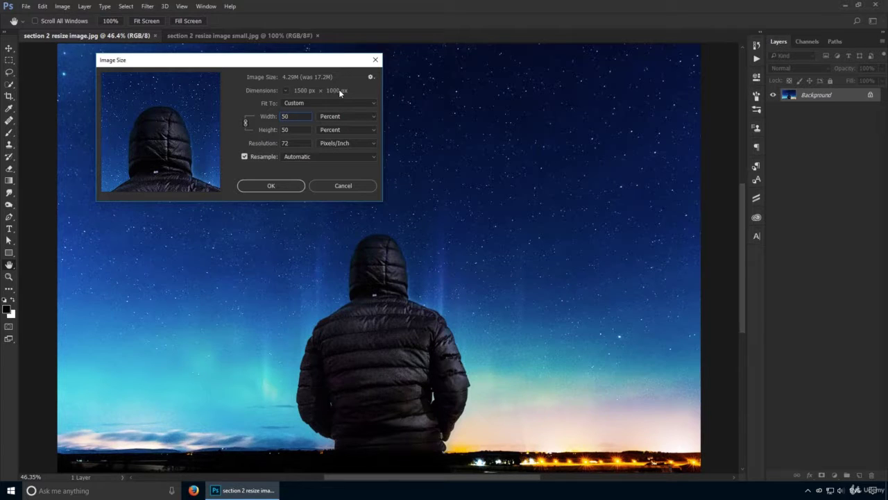
left_click(344, 116)
left_click(323, 127)
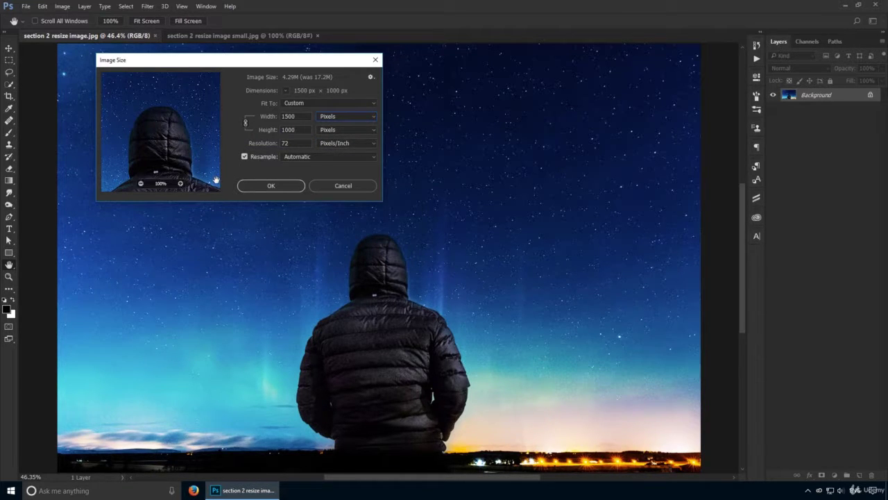
Step: Apply the 1500 × 1000 resize, then switch to 'section 2 resize image small.jpg'
left_click(282, 186)
key("v")
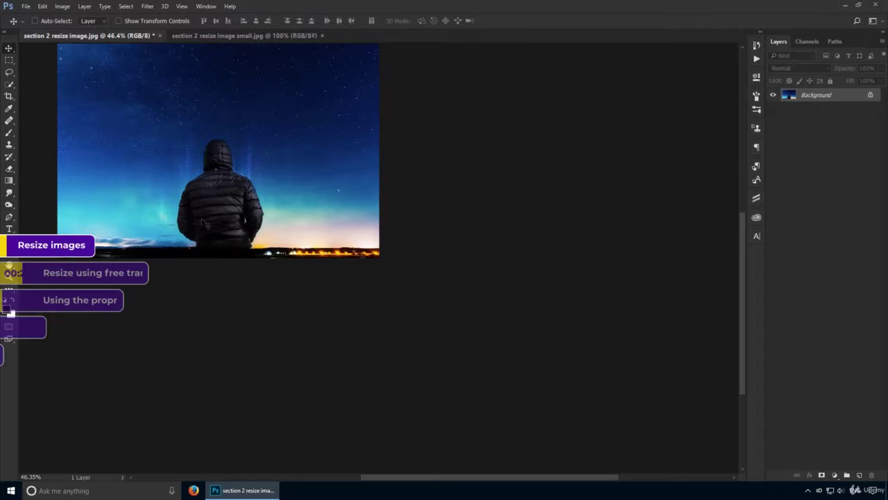
left_click_drag(293, 249, 310, 254)
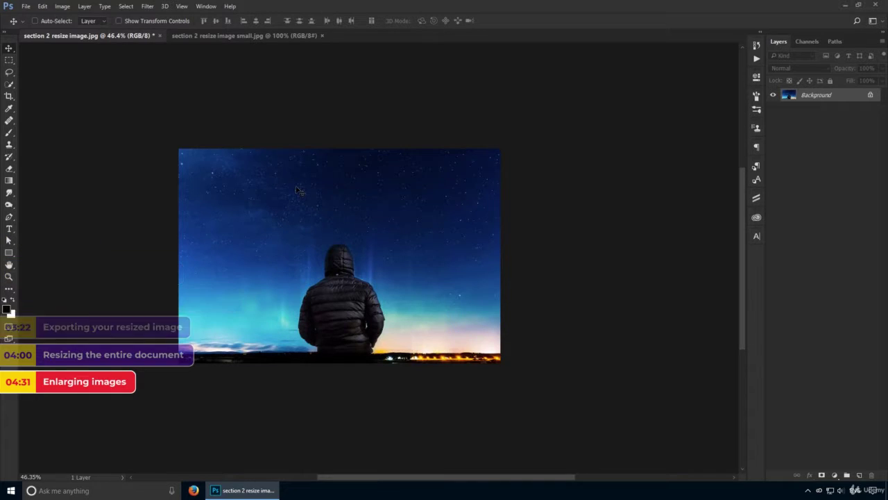
left_click(260, 34)
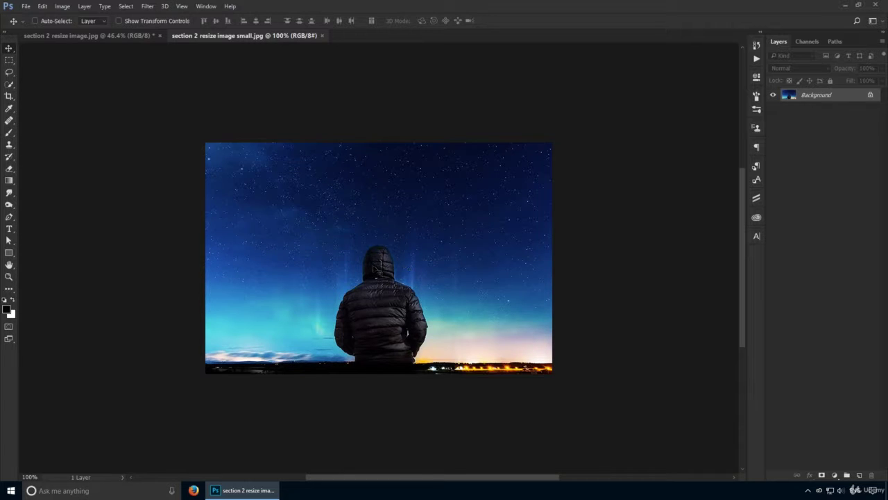
Step: Reopen Image Size from the Image menu for the 750 × 500 photo and enlarge the dialog
key("ctrl+alt+i")
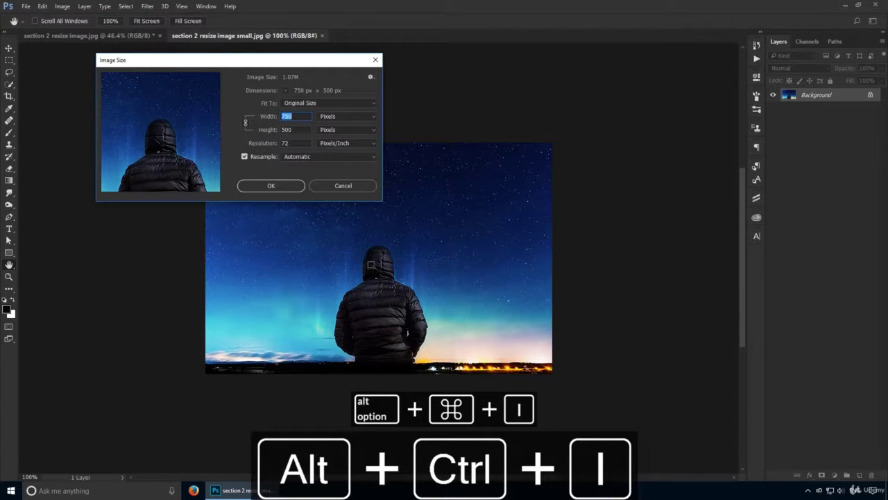
left_click_drag(295, 61, 314, 61)
left_click(360, 186)
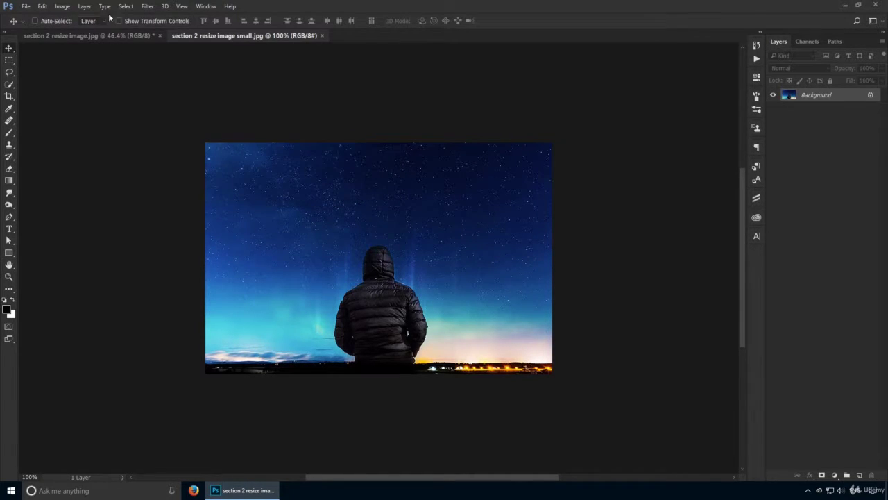
left_click(62, 7)
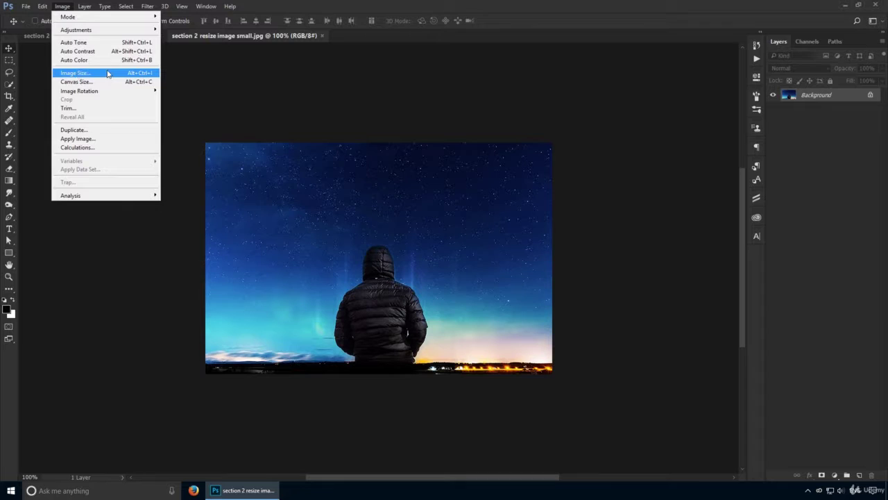
left_click(107, 73)
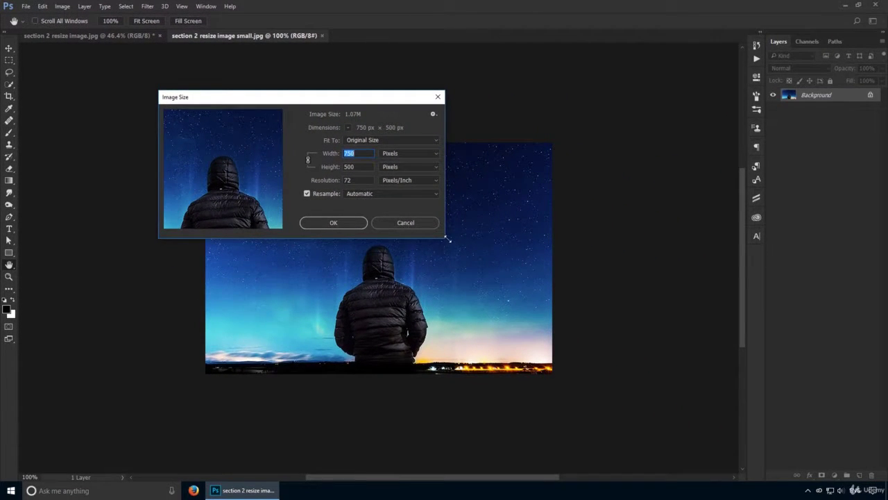
left_click_drag(448, 240, 490, 264)
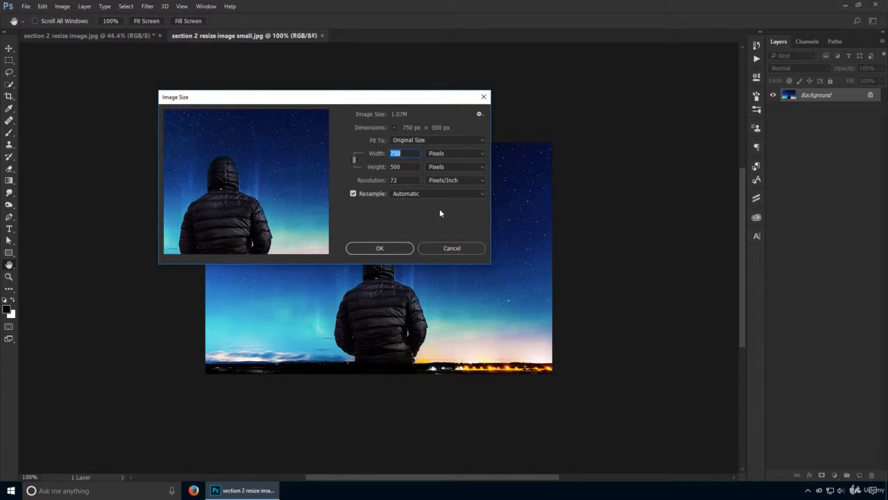
Step: Set the width to 300 percent, giving 2250 × 1500 pixels
left_click(448, 154)
left_click(450, 163)
type("300")
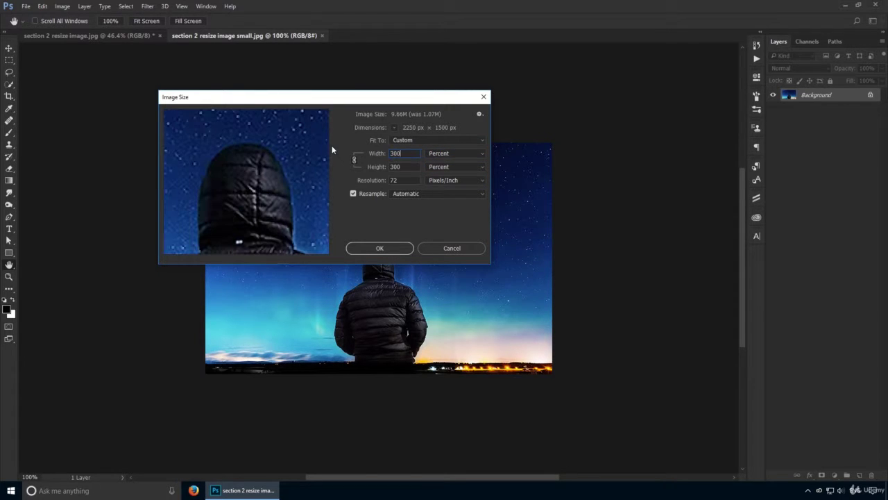
Step: Enlarge and reposition the Image Size dialog, centring the hooded figure in the preview
left_click_drag(489, 261, 812, 455)
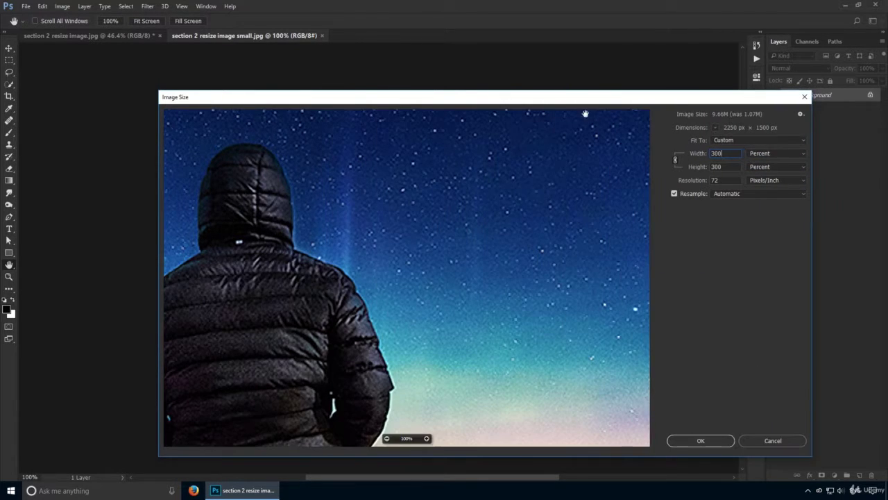
left_click_drag(551, 99, 439, 40)
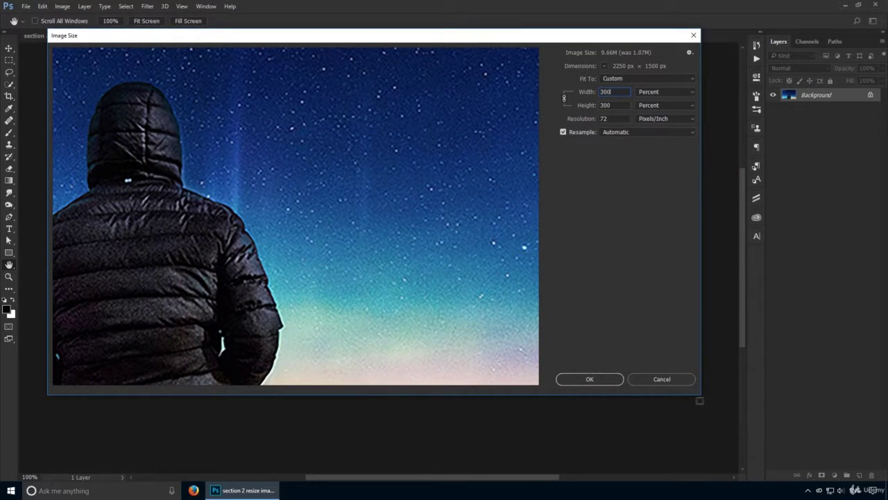
left_click_drag(702, 394, 815, 476)
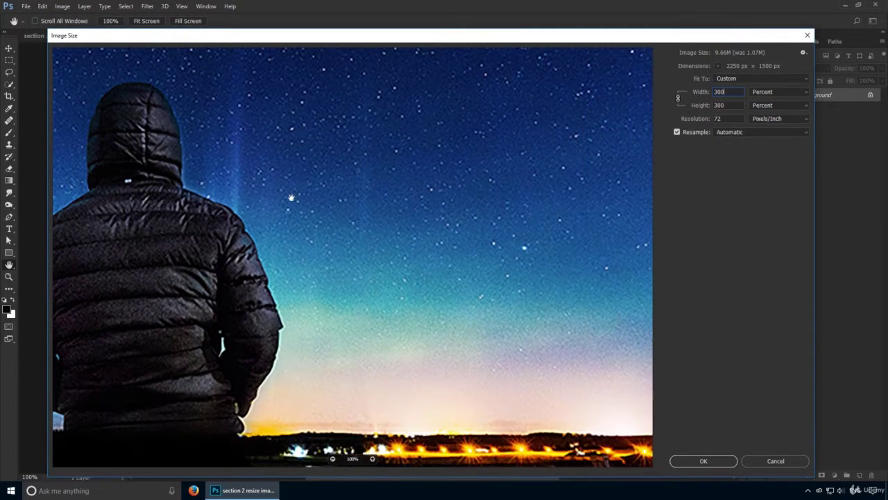
left_click_drag(307, 200, 329, 145)
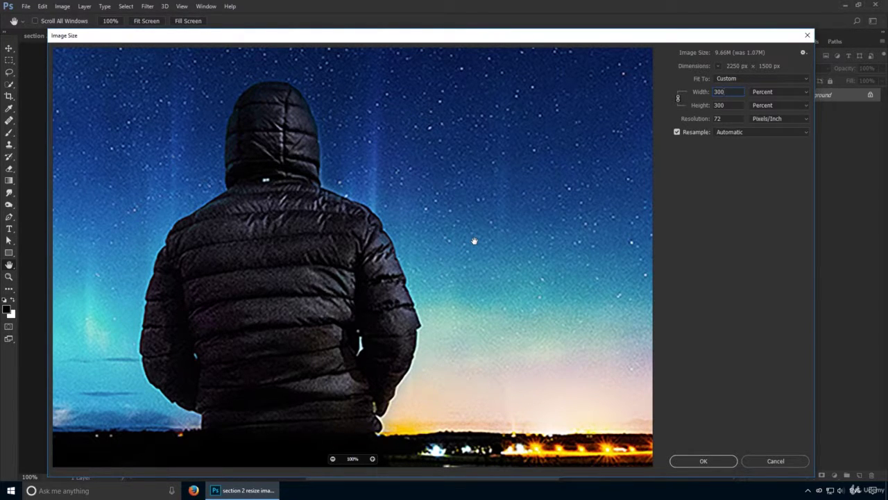
Step: Switch resampling to Preserve Details (enlargement) for the 300% enlargement
left_click(785, 132)
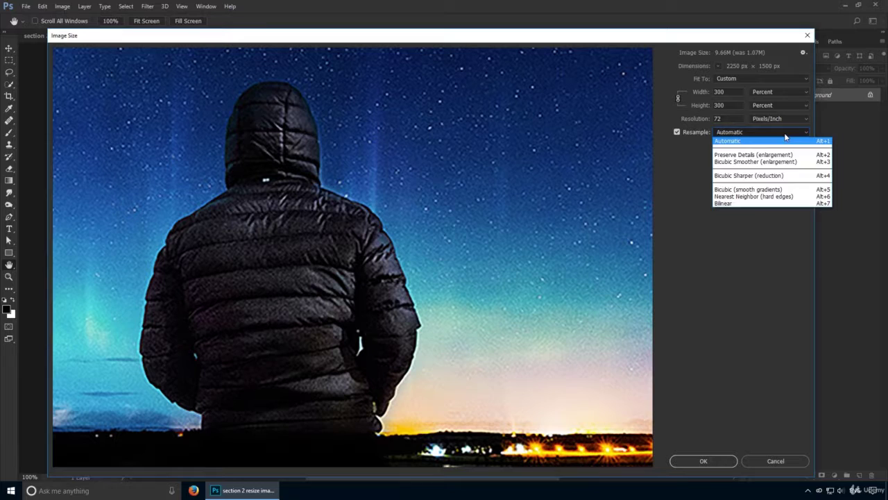
left_click(786, 137)
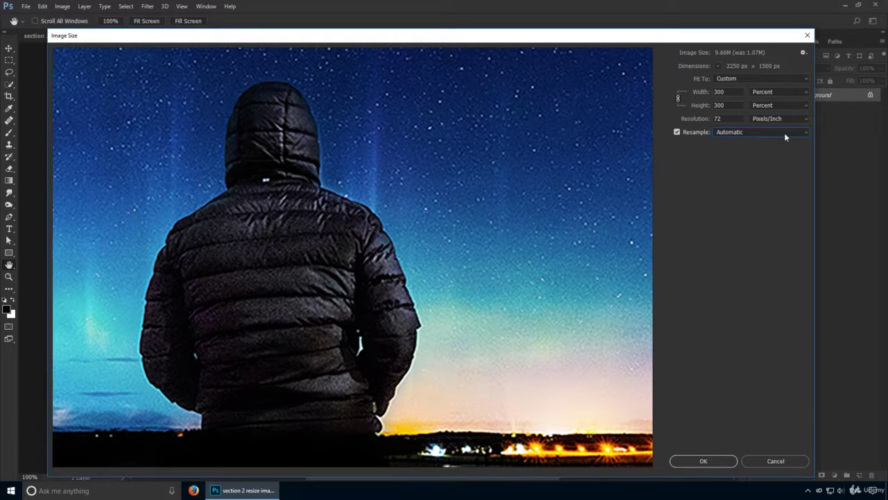
left_click(785, 134)
left_click(752, 155)
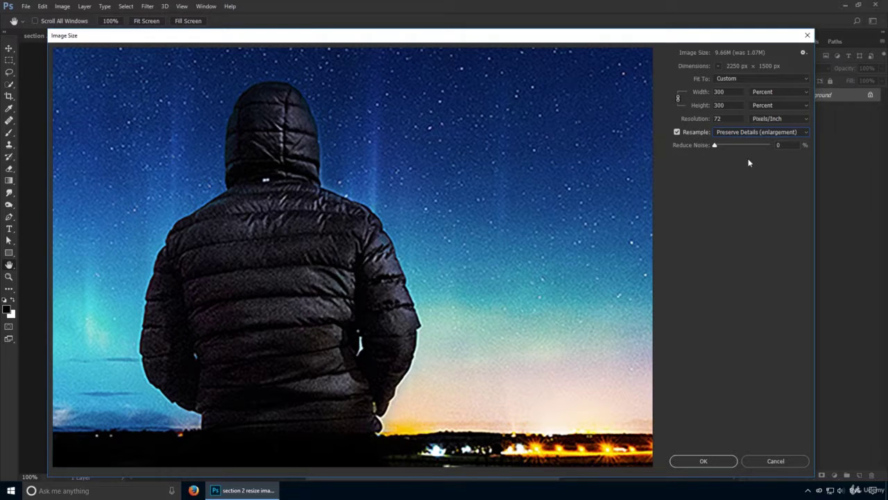
Step: Compare against Bicubic Smoother (enlargement), then return to Preserve Details (enlargement)
left_click(749, 133)
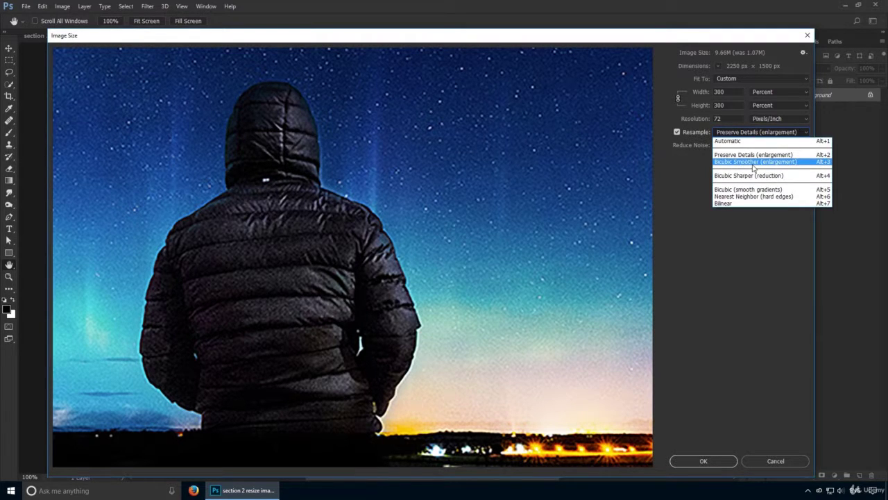
left_click(746, 162)
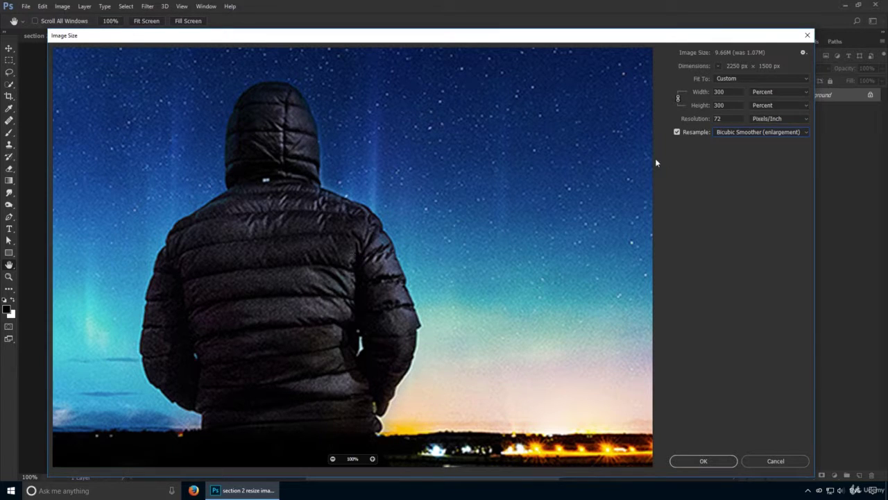
left_click(748, 134)
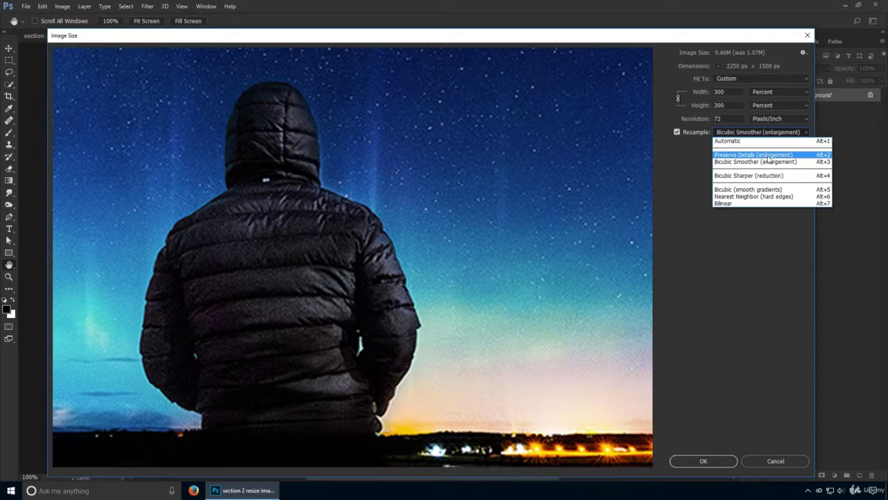
left_click(769, 155)
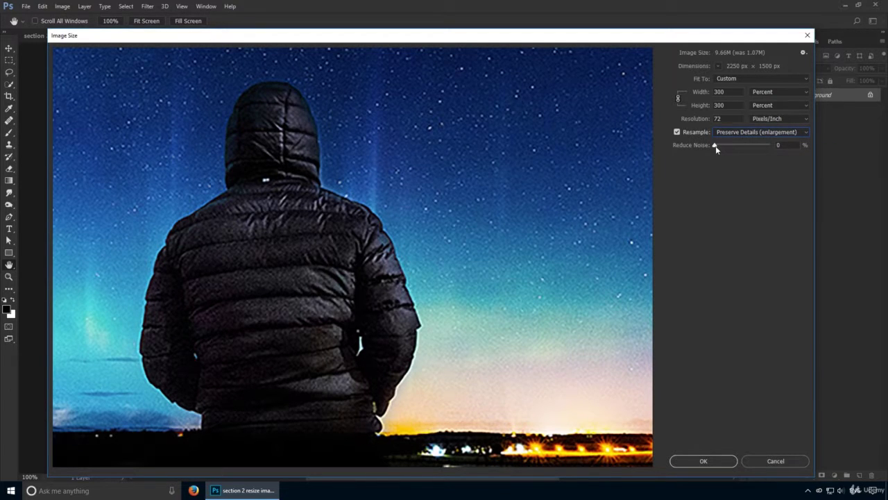
left_click_drag(716, 147, 807, 155)
left_click_drag(769, 146, 798, 149)
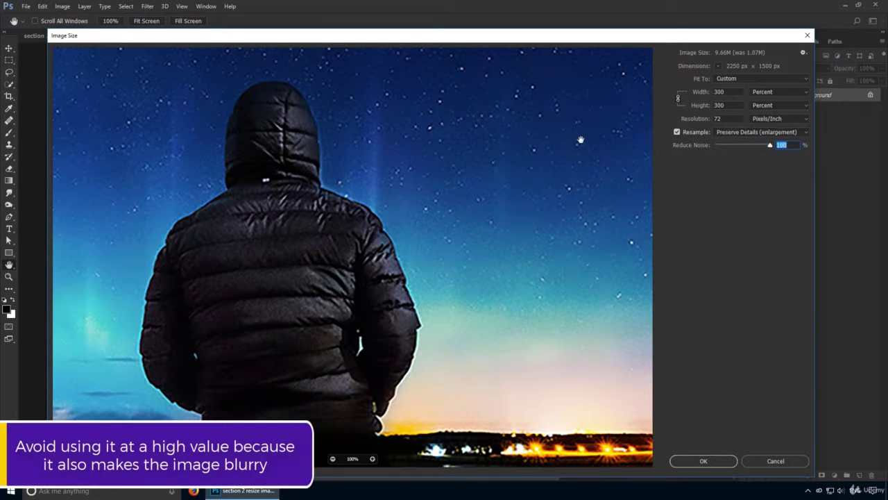
left_click_drag(717, 148, 694, 146)
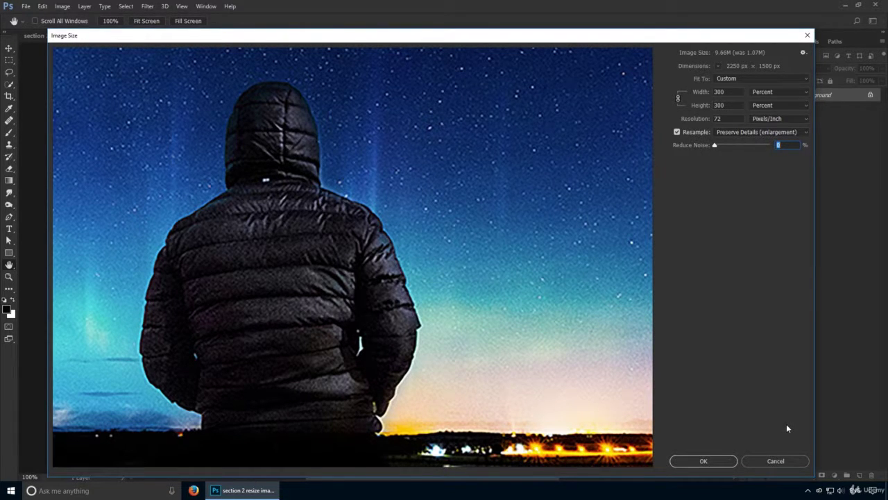
Step: Cancel the Image Size dialog, leaving 'section 2 resize image small.jpg' at its original size
left_click(775, 460)
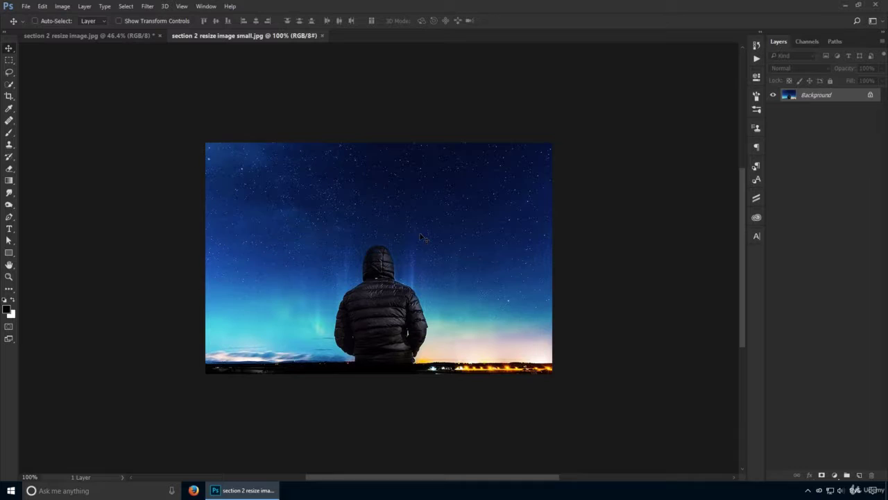